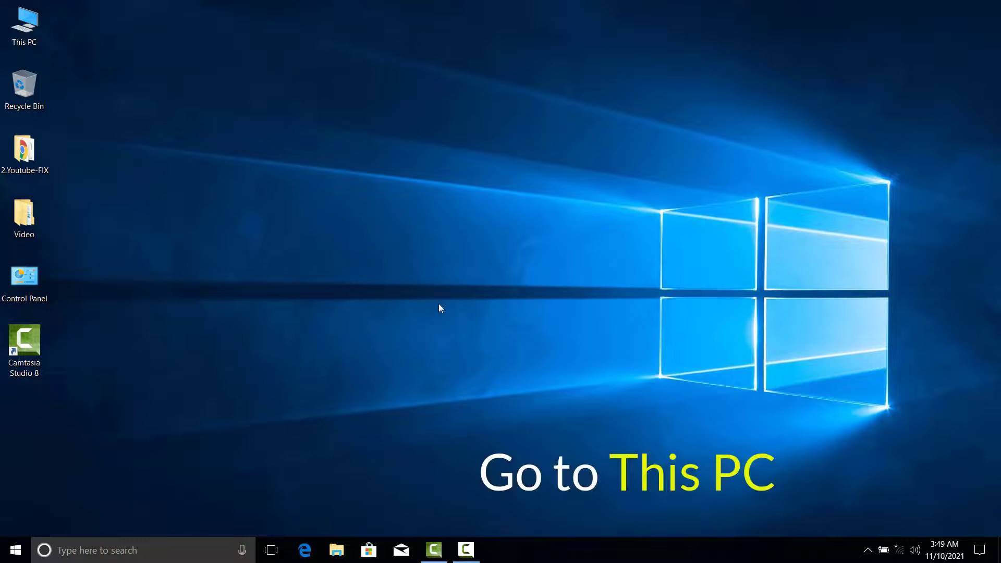
Create a new folder named "Android backup" on Local Disk (C:)
{"action": "double_click", "coordinate": [24, 23]}
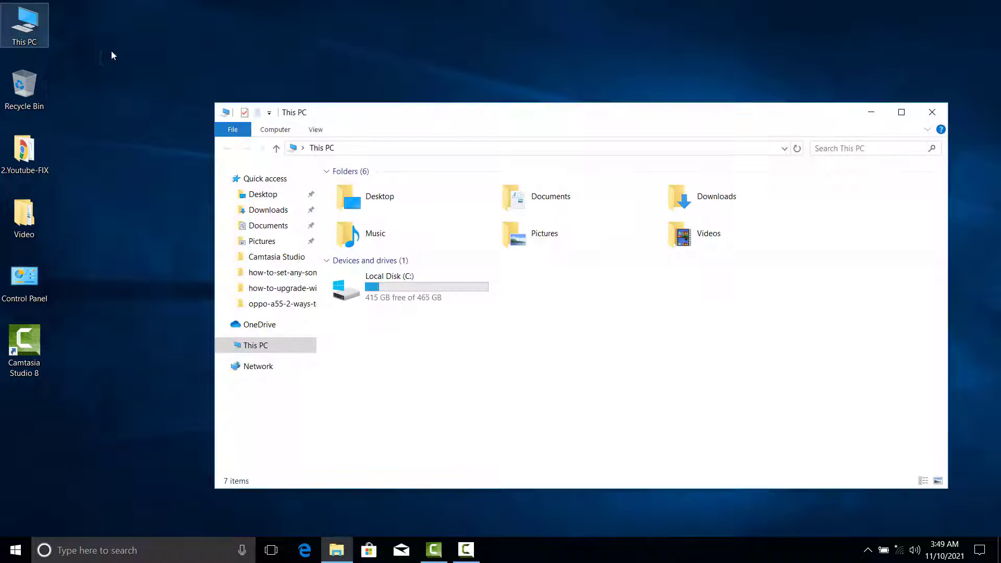
{"action": "double_click", "coordinate": [400, 277]}
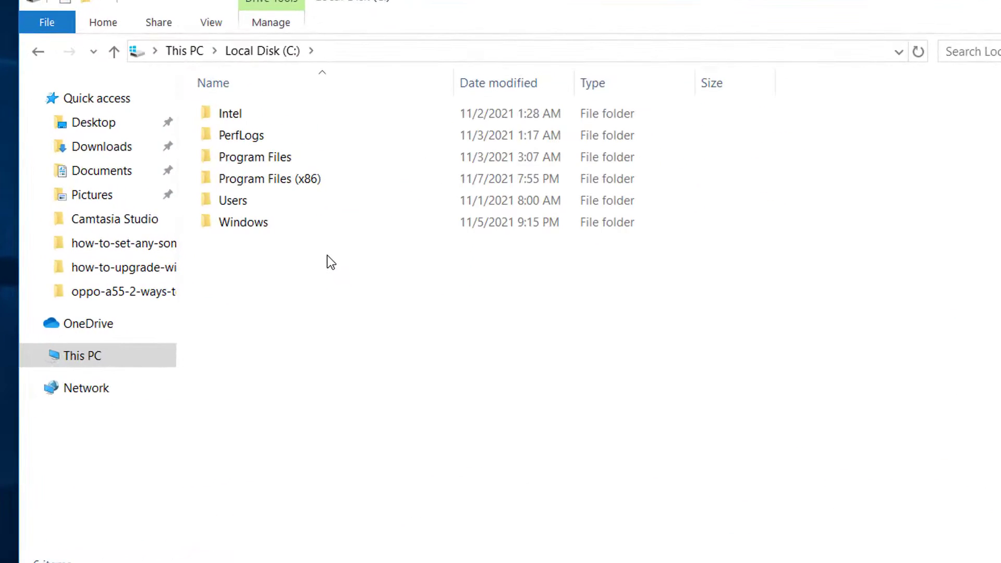
{"action": "right_click", "coordinate": [338, 272]}
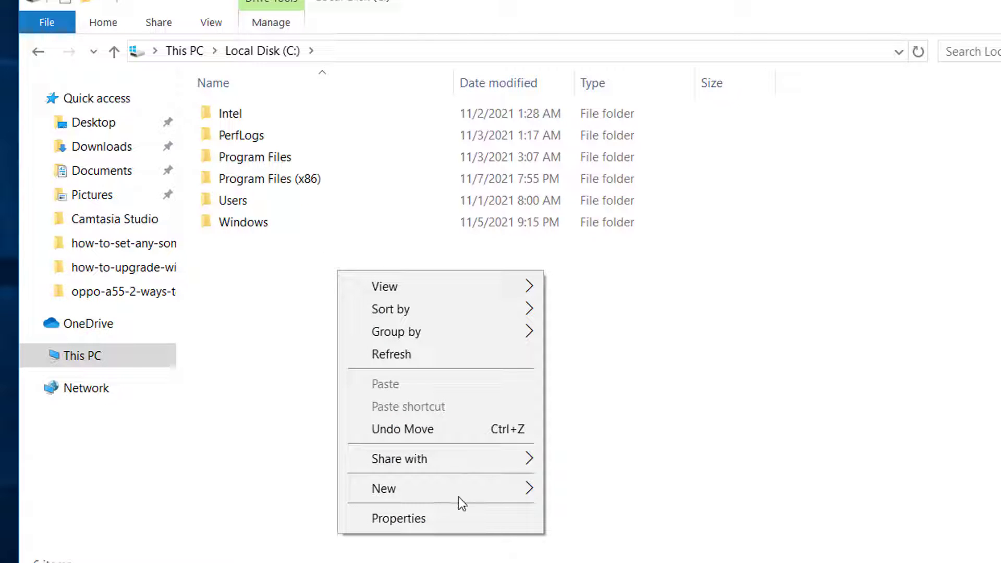
{"action": "mouse_move", "coordinate": [465, 496]}
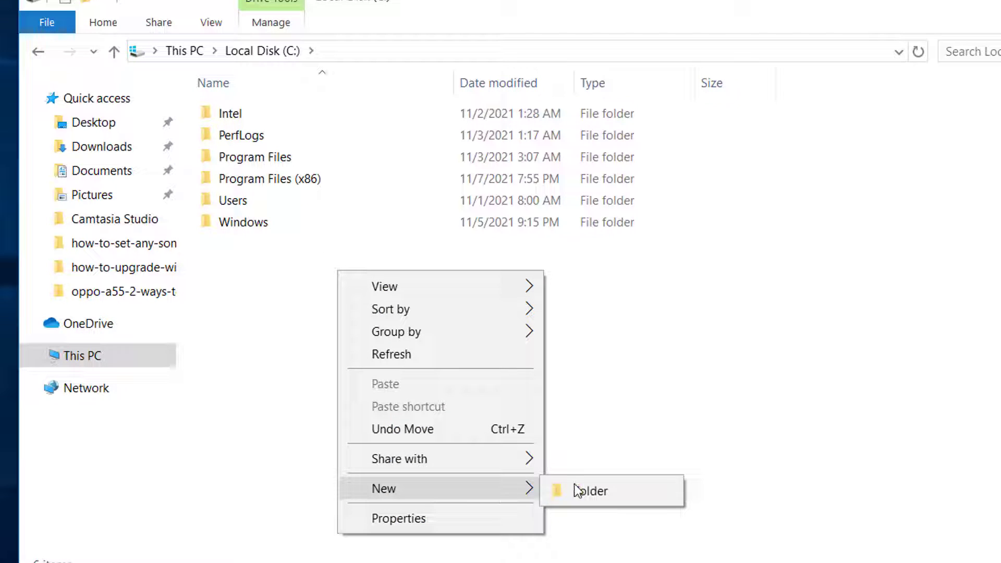
{"action": "left_click", "coordinate": [608, 490]}
{"action": "type", "text": "Andro"}
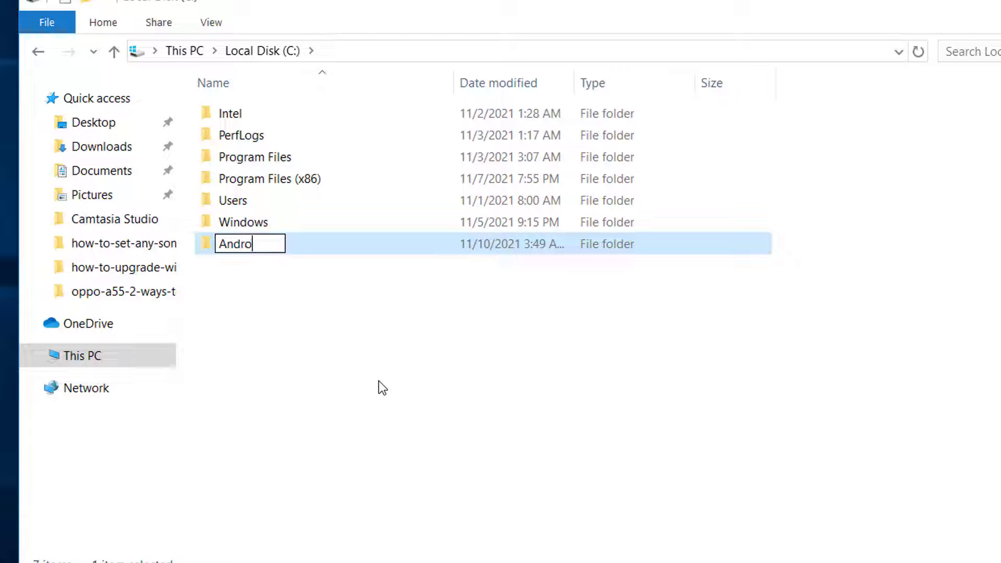
{"action": "type", "text": "id backup"}
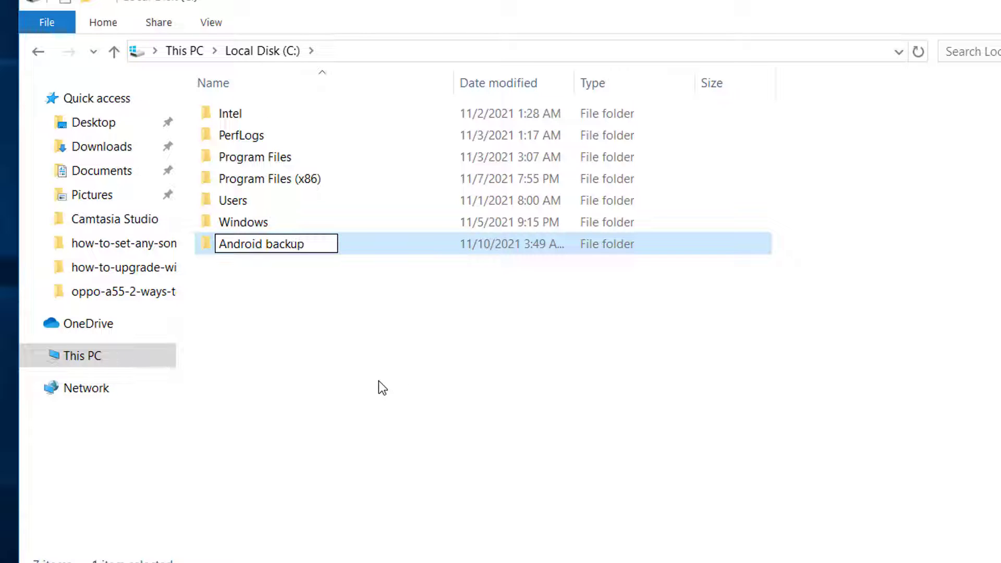
{"action": "left_click", "coordinate": [304, 301]}
Open the Android backup folder and the Galaxy A12's Phone storage in two separate, partly overlapping windows
{"action": "double_click", "coordinate": [284, 253]}
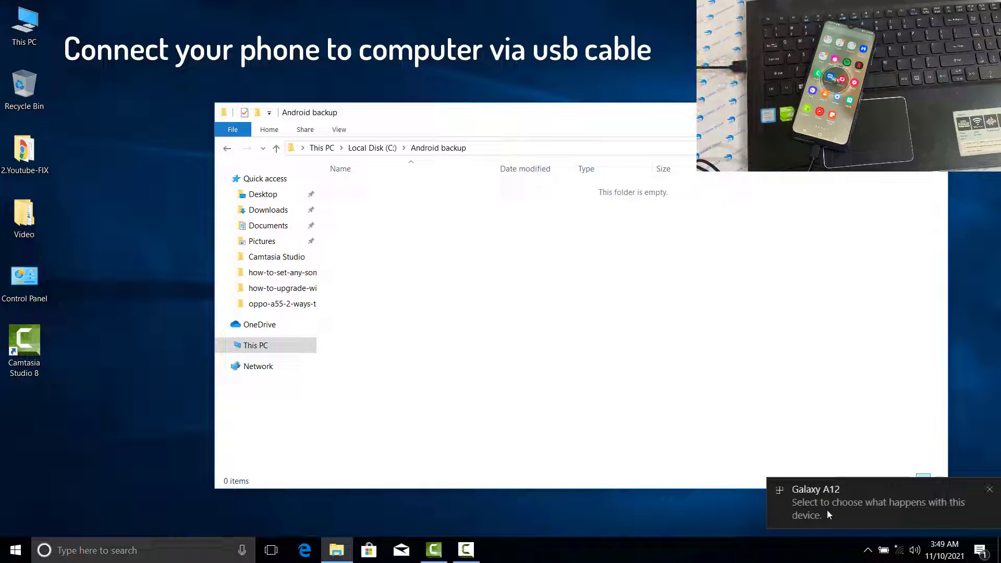
{"action": "left_click_drag", "start_coordinate": [506, 117], "coordinate": [692, 93]}
{"action": "double_click", "coordinate": [21, 31]}
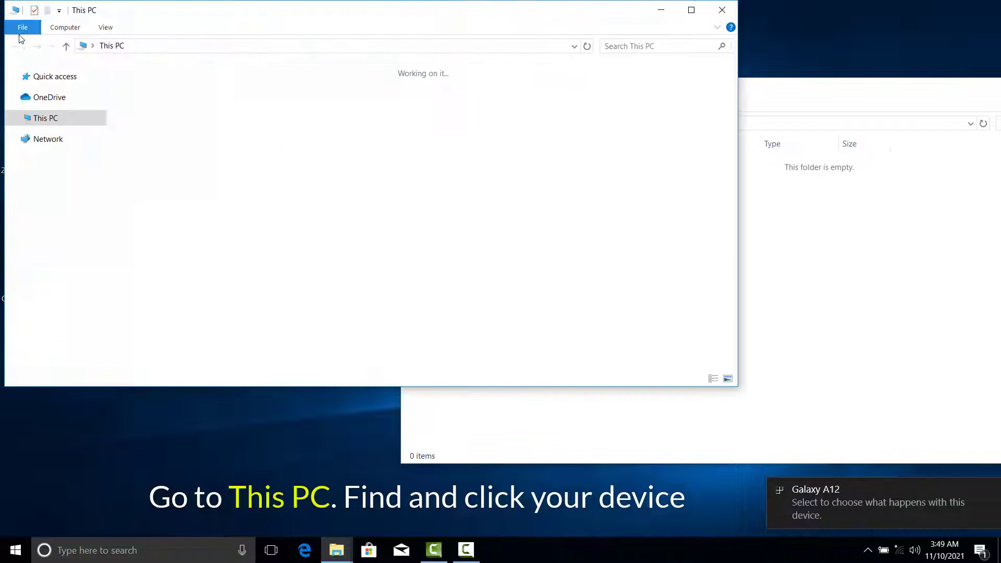
{"action": "double_click", "coordinate": [174, 193]}
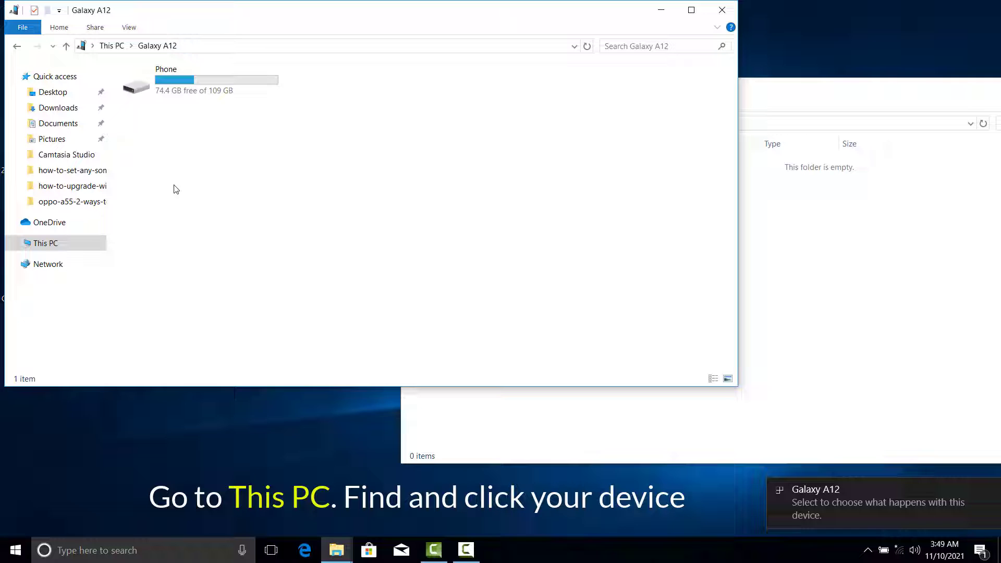
{"action": "double_click", "coordinate": [188, 93]}
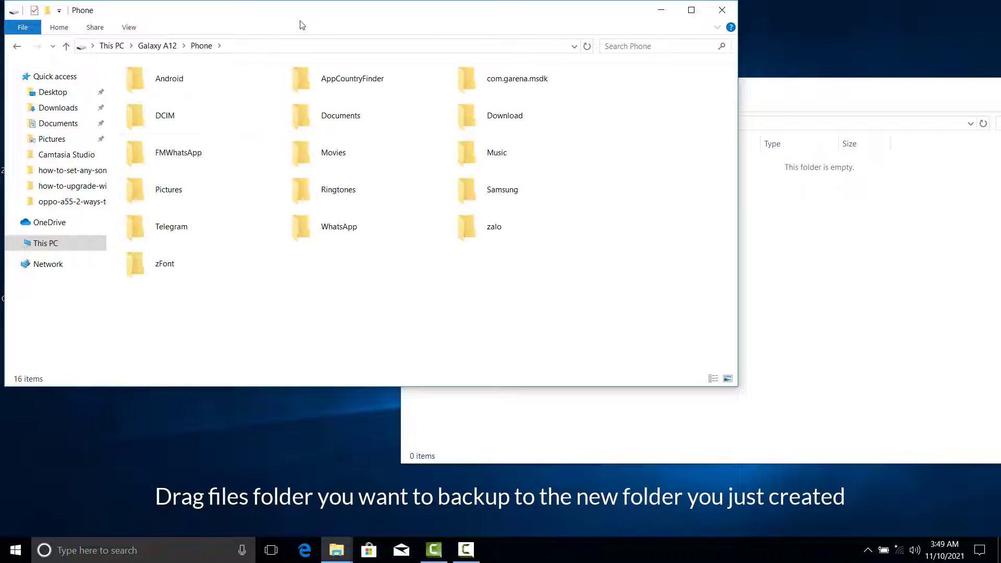
{"action": "left_click_drag", "start_coordinate": [300, 25], "coordinate": [305, 79]}
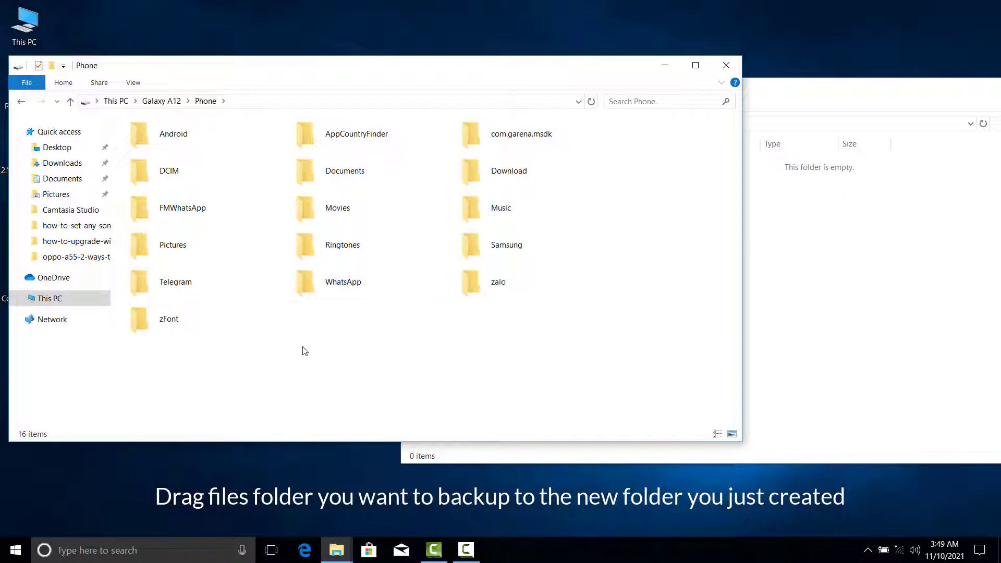
Copy the WhatsApp, Telegram and Pictures folders from the phone storage into the Android backup folder
{"action": "left_click", "coordinate": [216, 207]}
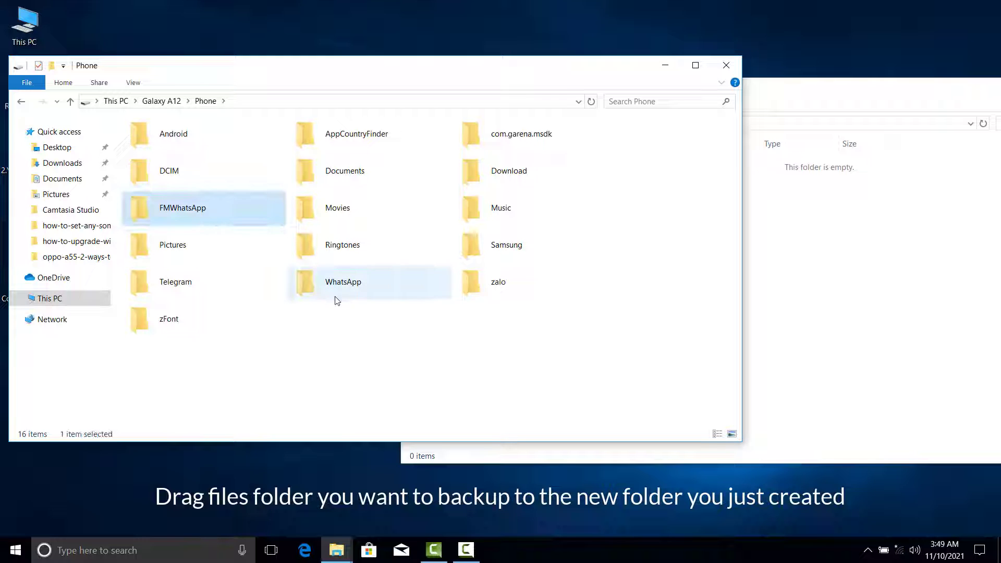
{"action": "left_click_drag", "start_coordinate": [334, 290], "coordinate": [832, 284]}
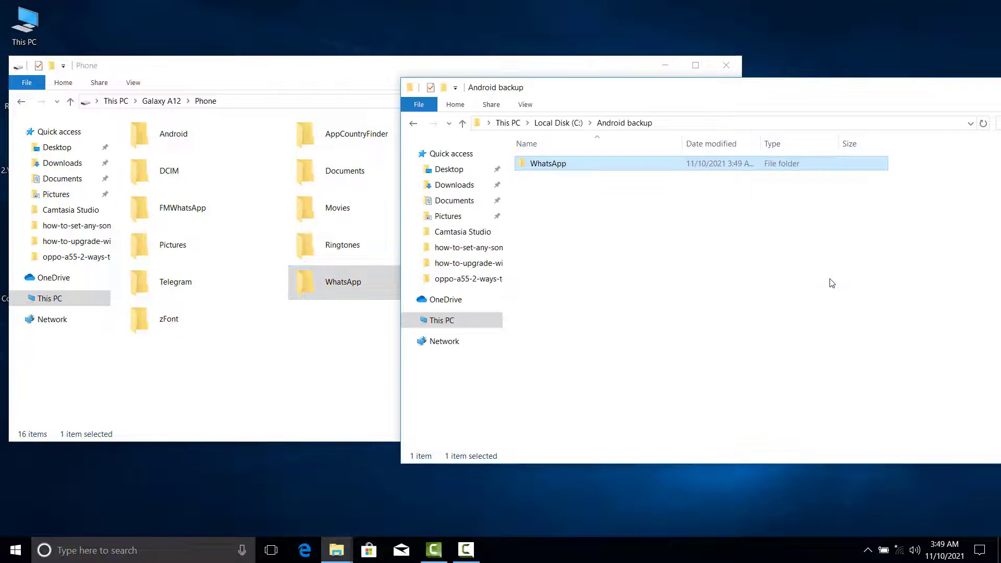
{"action": "left_click_drag", "start_coordinate": [193, 286], "coordinate": [837, 276]}
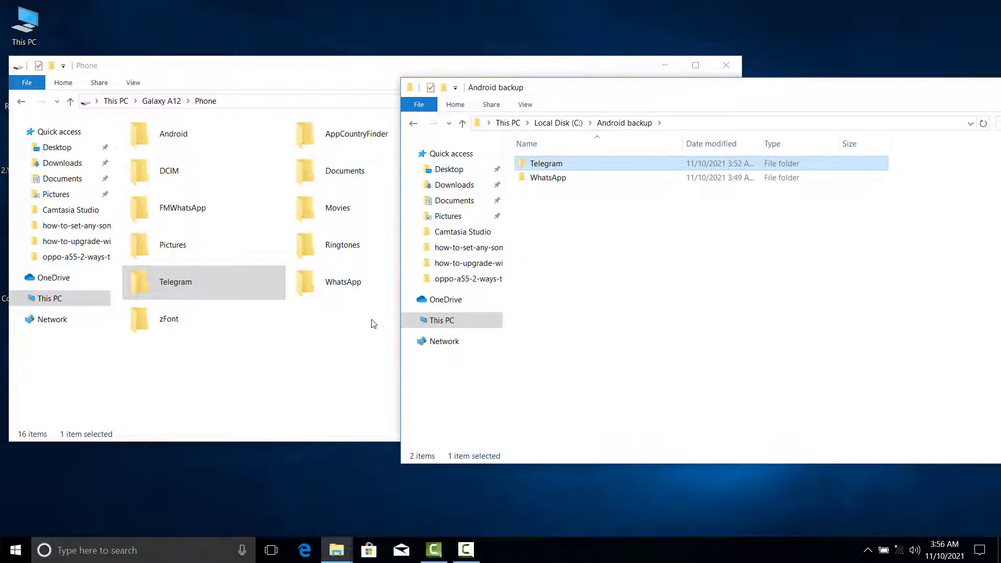
{"action": "left_click", "coordinate": [373, 320]}
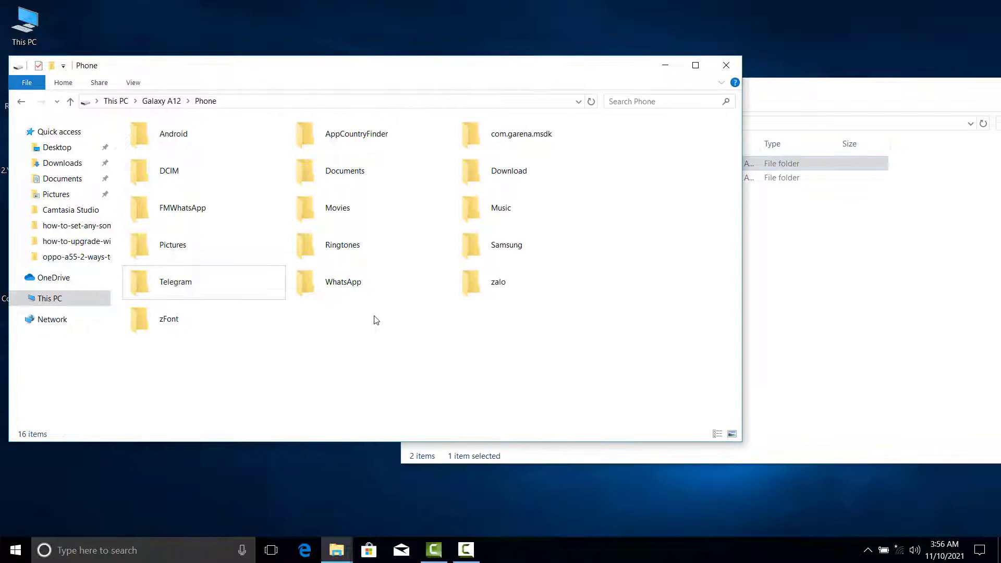
{"action": "left_click", "coordinate": [347, 261]}
{"action": "left_click_drag", "start_coordinate": [205, 252], "coordinate": [736, 286]}
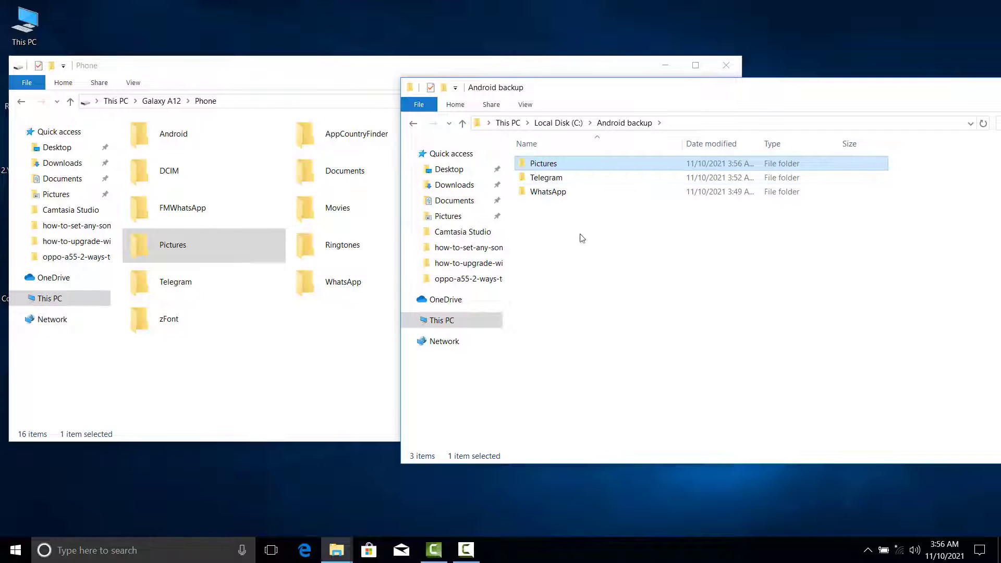
Copy the phone's Music and zFont folders into the Android backup folder
{"action": "left_click", "coordinate": [198, 219]}
{"action": "left_click", "coordinate": [401, 179]}
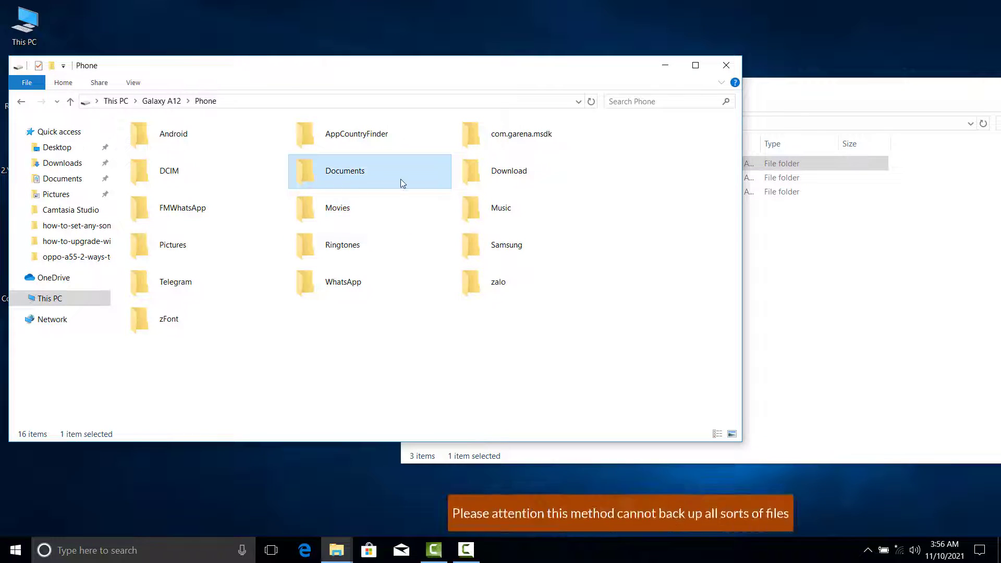
{"action": "left_click_drag", "start_coordinate": [472, 208], "coordinate": [800, 275]}
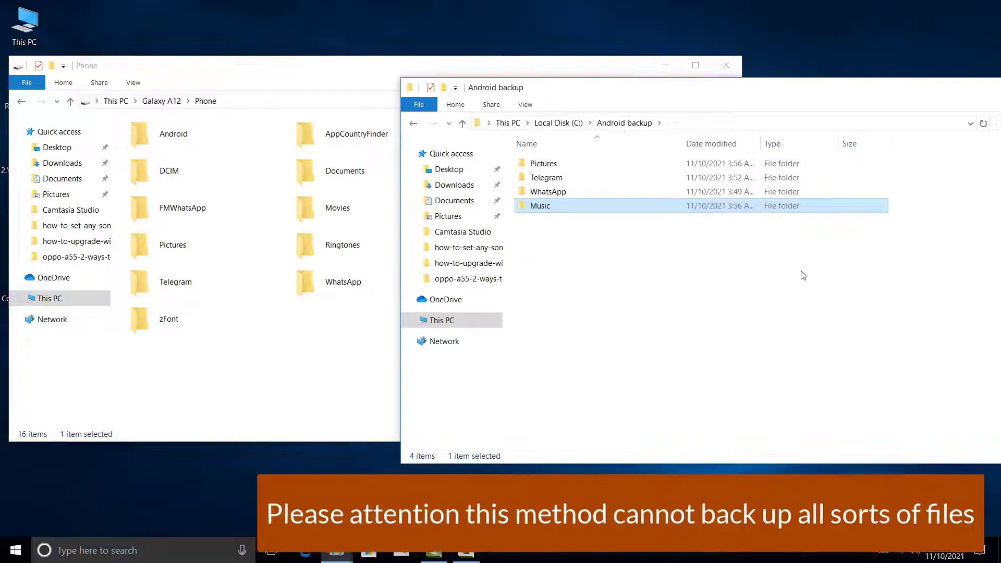
{"action": "left_click", "coordinate": [353, 336]}
{"action": "left_click", "coordinate": [173, 312]}
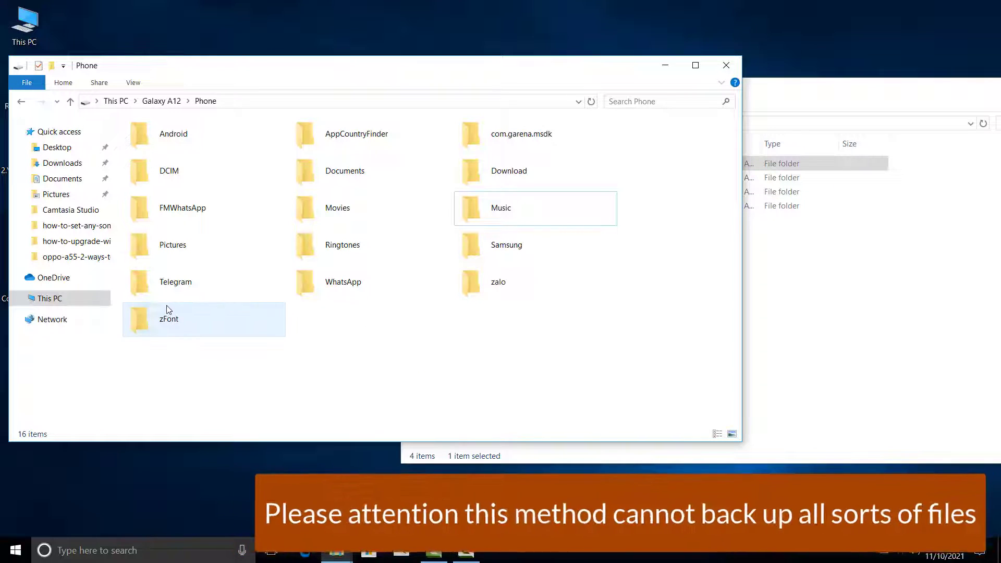
{"action": "left_click_drag", "start_coordinate": [174, 311], "coordinate": [777, 311]}
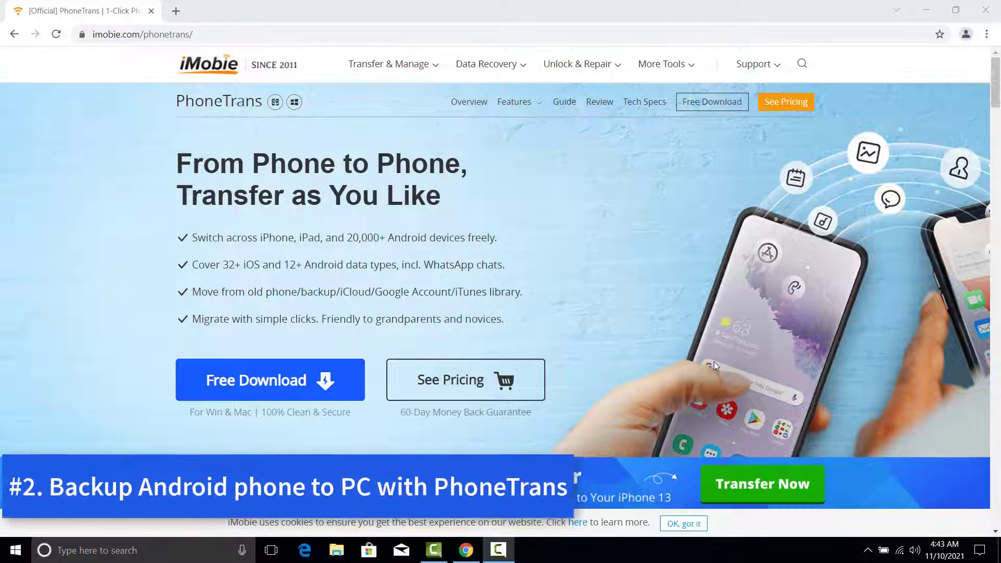
Download the PhoneTrans installer from the iMobie website and install it from the Downloads folder
{"action": "left_click", "coordinate": [289, 387]}
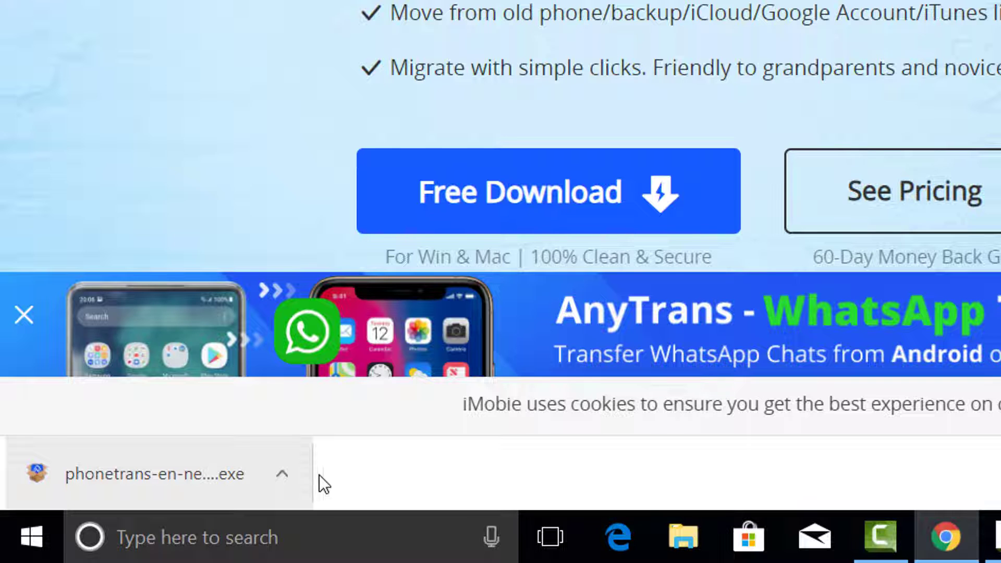
{"action": "left_click", "coordinate": [295, 476]}
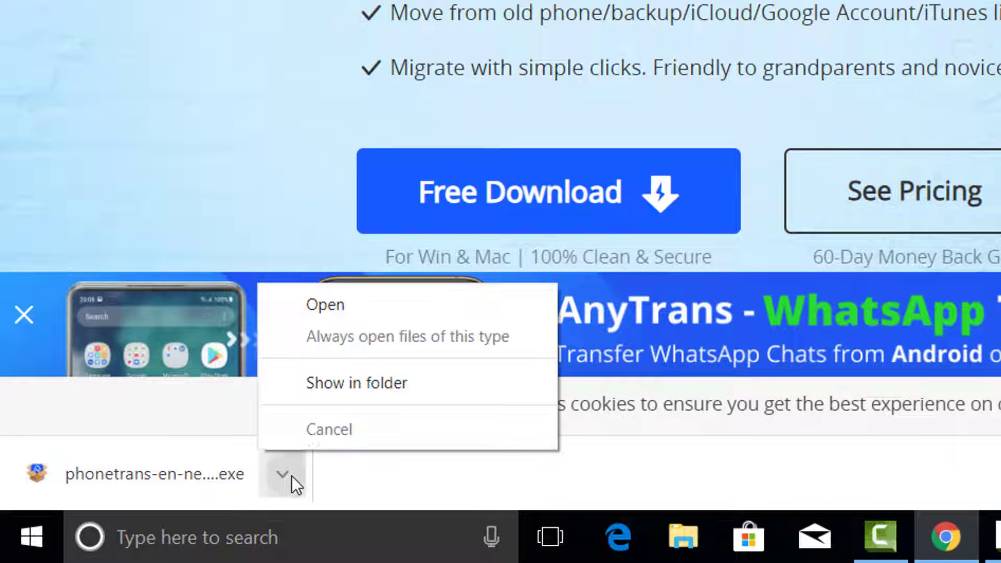
{"action": "left_click", "coordinate": [315, 395]}
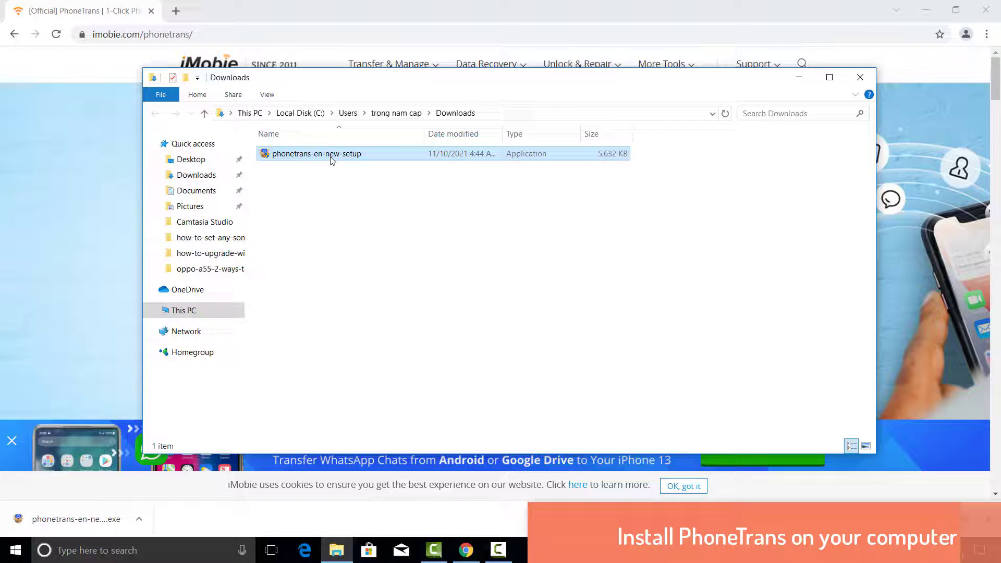
{"action": "double_click", "coordinate": [332, 157]}
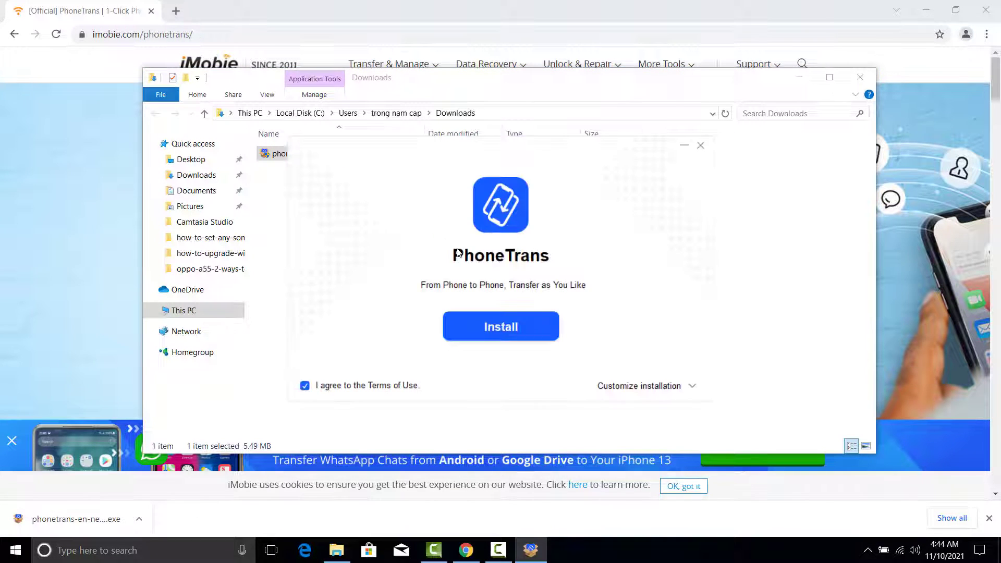
{"action": "left_click", "coordinate": [524, 331]}
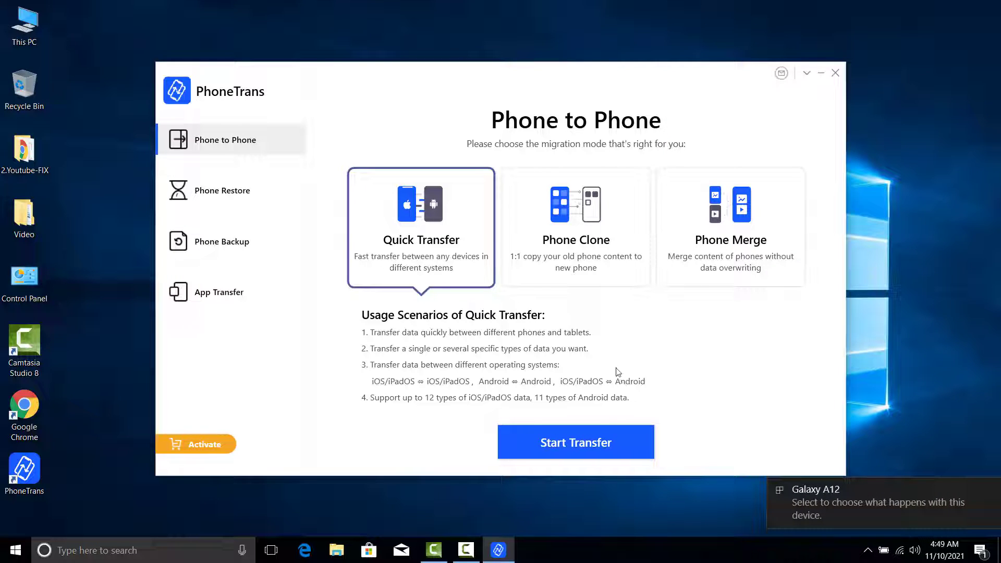
Start a Selective Backup of the Galaxy A12 to the PC in PhoneTrans and acknowledge the permission request
{"action": "left_click", "coordinate": [261, 251]}
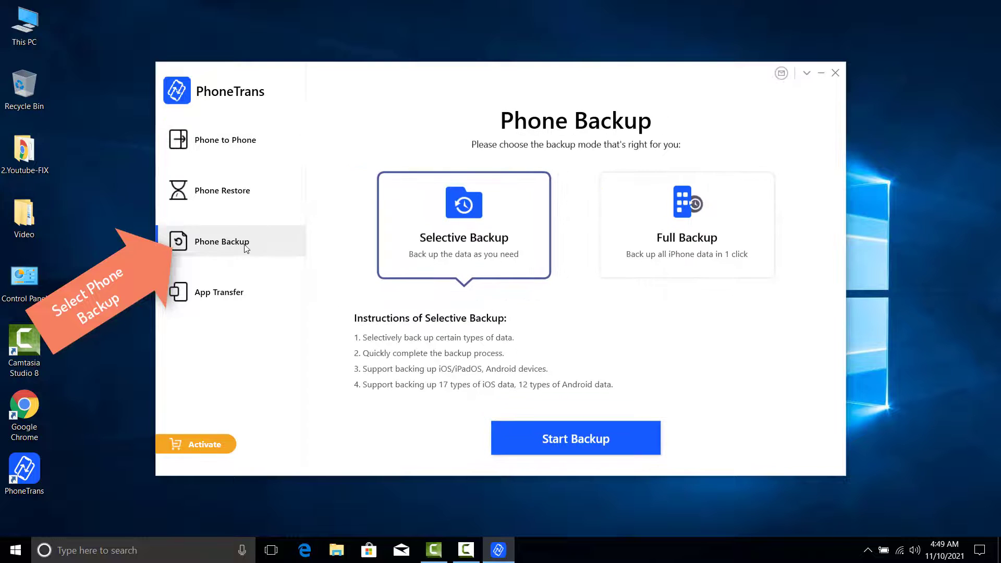
{"action": "left_click", "coordinate": [617, 444]}
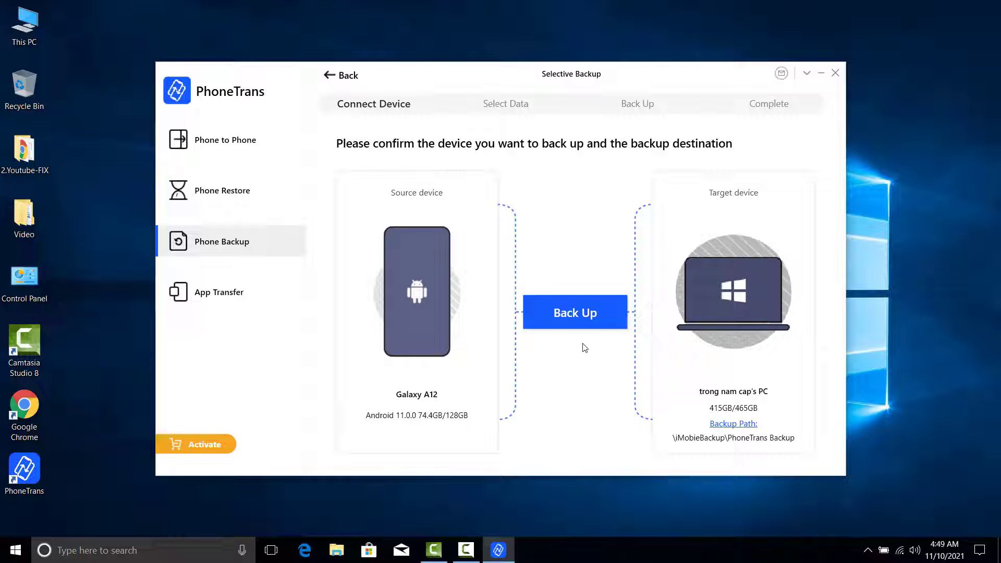
{"action": "left_click", "coordinate": [578, 314]}
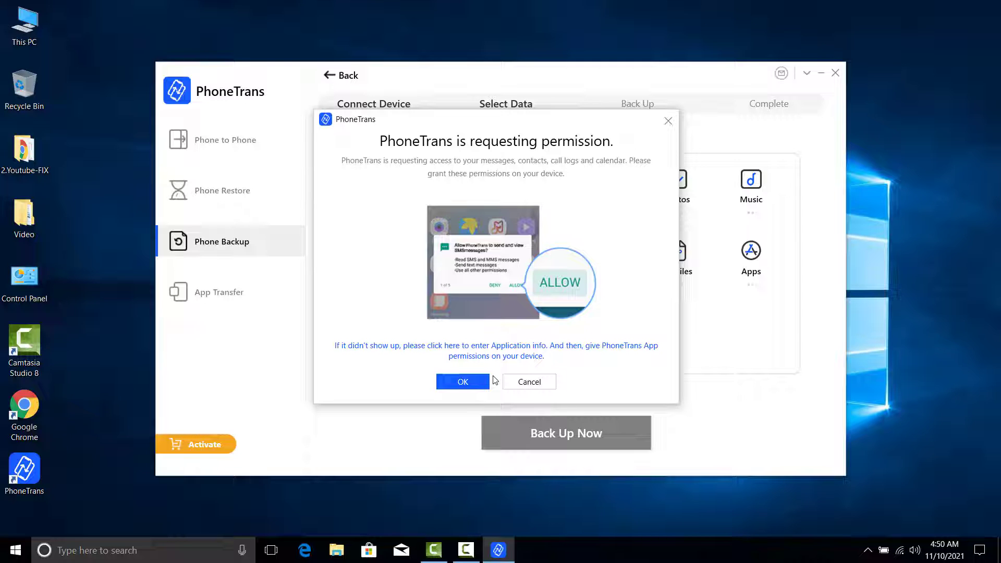
{"action": "left_click", "coordinate": [479, 381]}
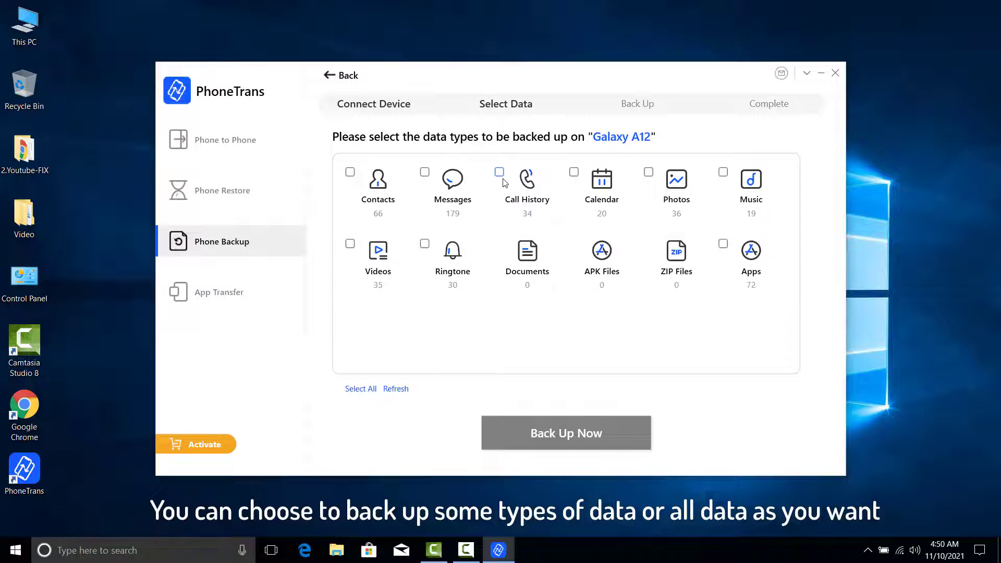
Select Call History, Calendar, Photos, Music and Apps as the data types and run the backup
{"action": "left_click", "coordinate": [499, 173]}
{"action": "left_click", "coordinate": [574, 174]}
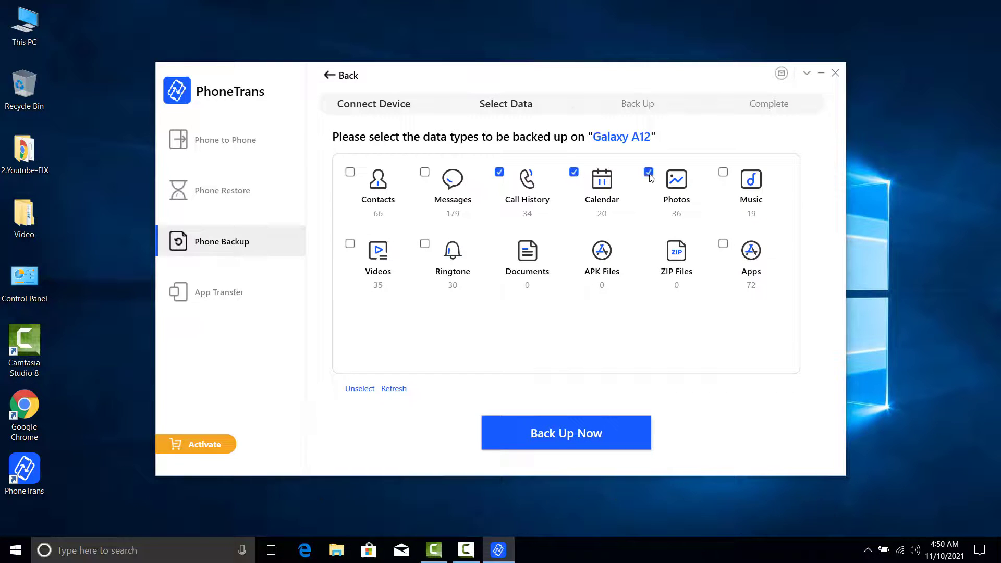
{"action": "left_click", "coordinate": [723, 173]}
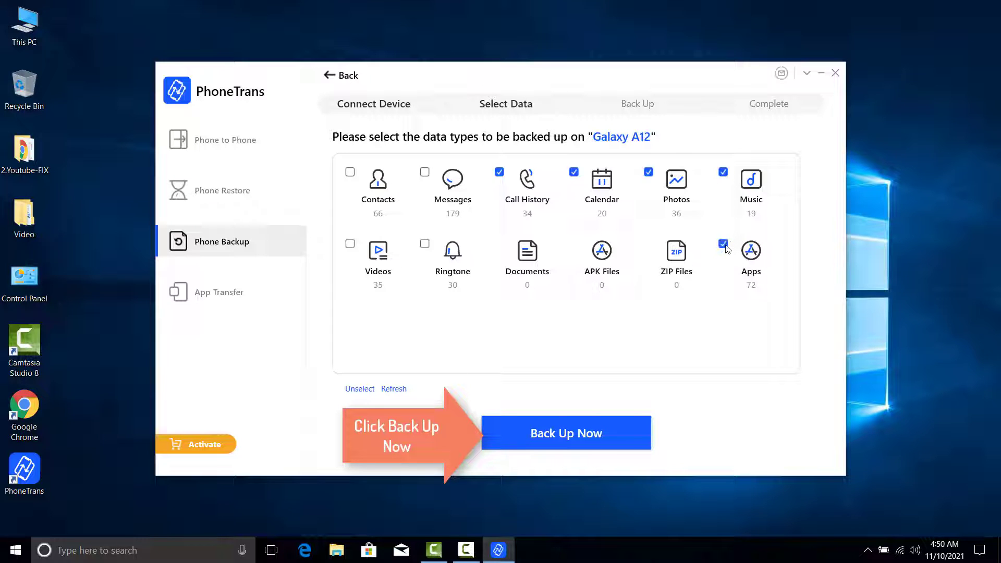
{"action": "left_click", "coordinate": [589, 423]}
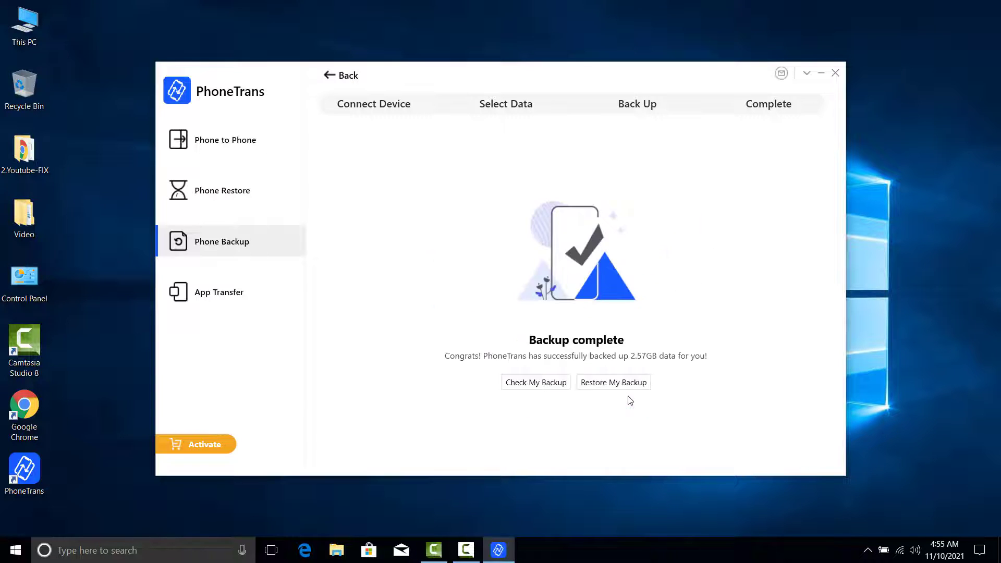
Check the finished backup file in its PhoneTrans Backup folder, and close that folder
{"action": "left_click", "coordinate": [556, 388]}
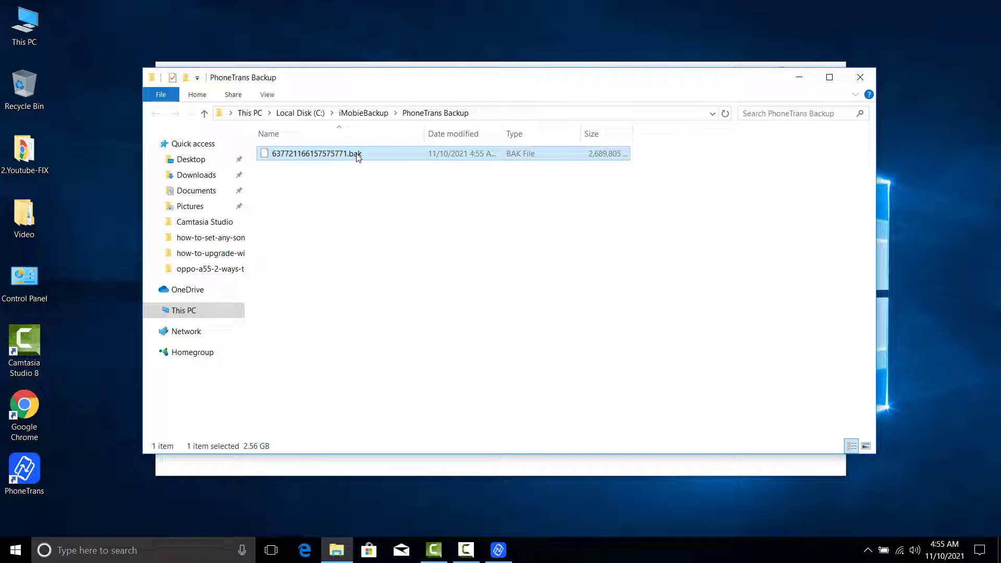
{"action": "left_click", "coordinate": [858, 81]}
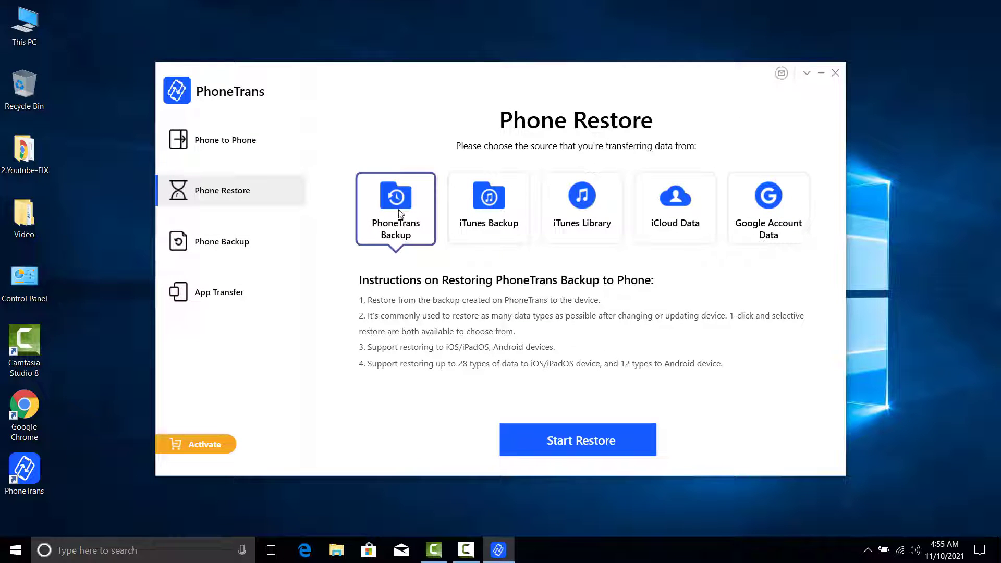
Start a restore from a PhoneTrans Backup with the Galaxy A12 as the target device
{"action": "left_click", "coordinate": [577, 440]}
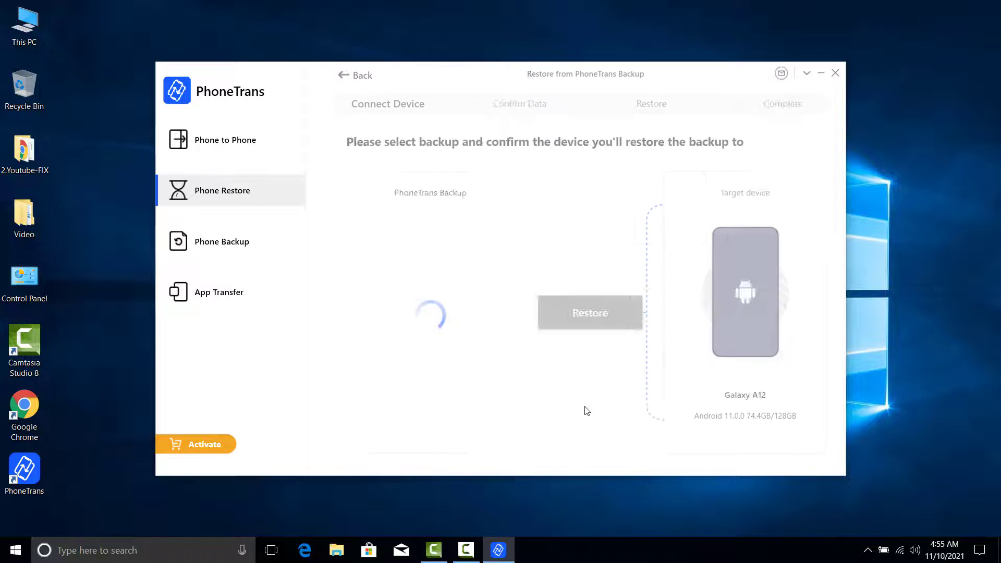
{"action": "left_click", "coordinate": [348, 228]}
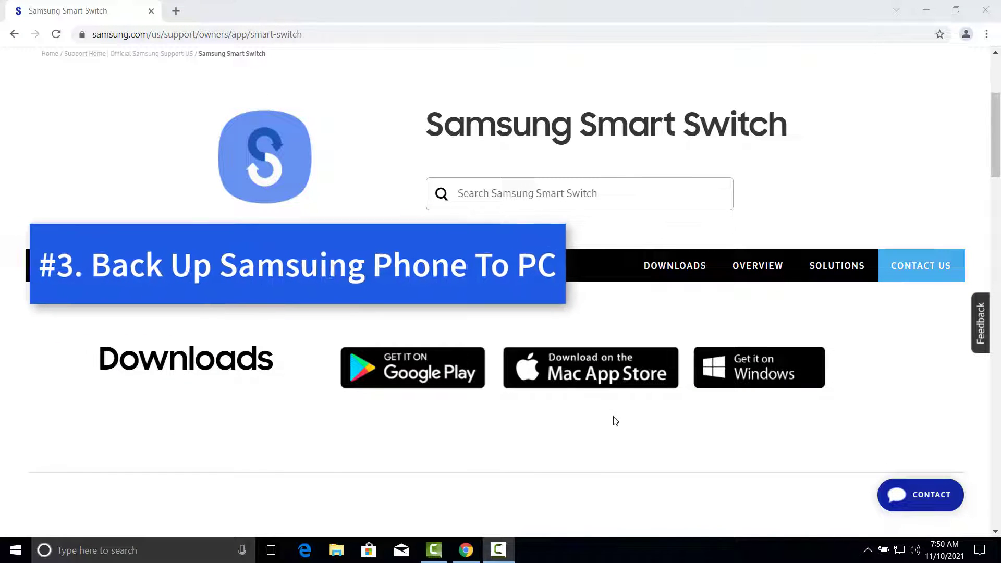
Download the Windows version of Samsung Smart Switch and show the installer in the Downloads folder
{"action": "left_click", "coordinate": [753, 373]}
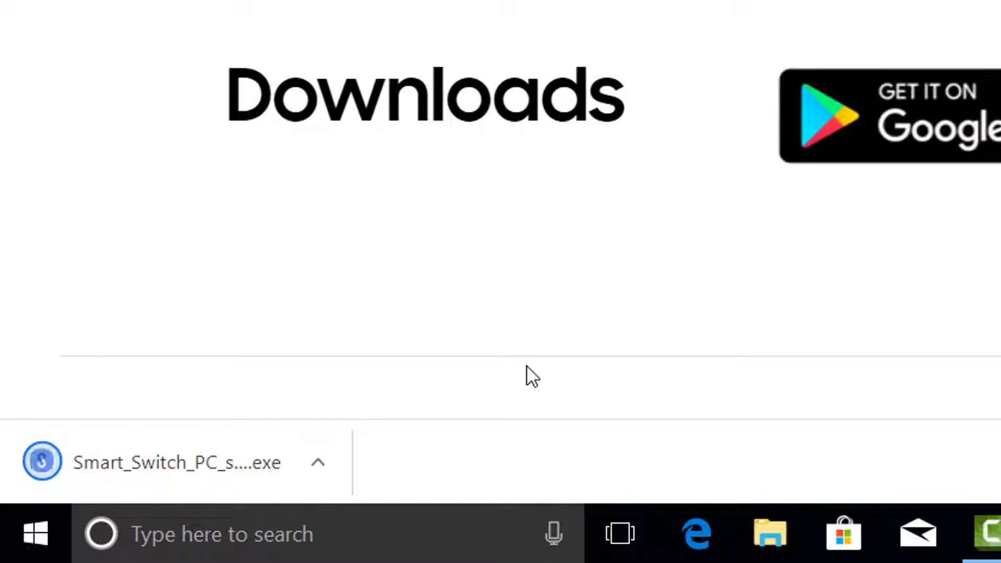
{"action": "left_click", "coordinate": [337, 463]}
{"action": "left_click", "coordinate": [382, 360]}
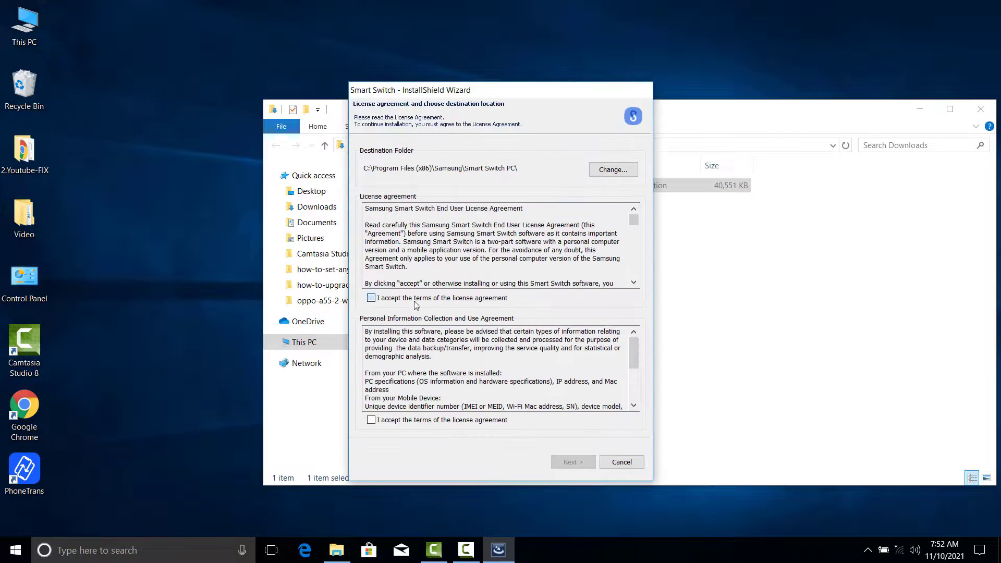
Accept the license terms, install Smart Switch in the default folder, and finish with the desktop shortcut and program launch enabled
{"action": "left_click", "coordinate": [371, 297]}
{"action": "left_click", "coordinate": [571, 461]}
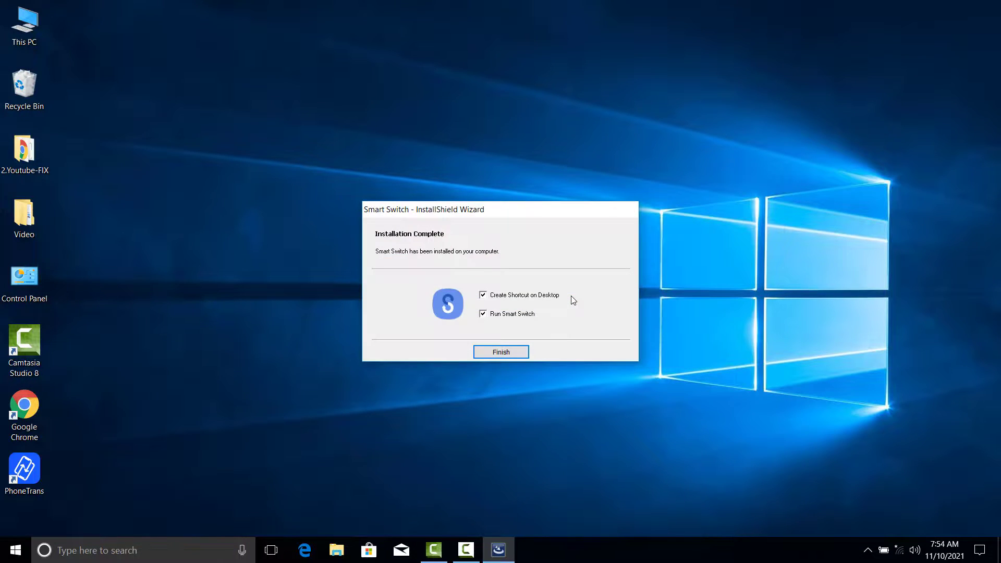
{"action": "left_click", "coordinate": [513, 353]}
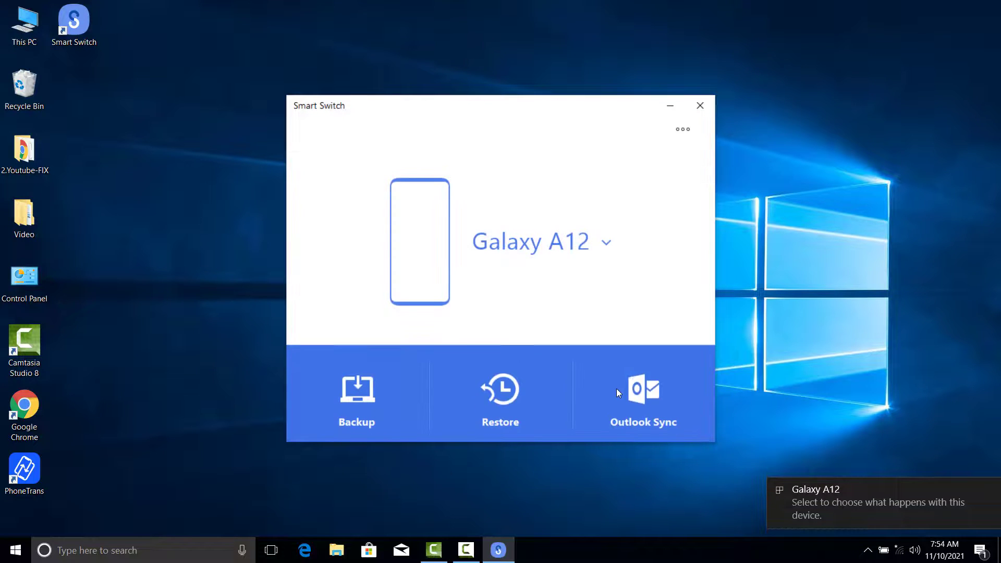
Start a backup of the Galaxy A12 in Smart Switch with all backup items selected
{"action": "left_click", "coordinate": [386, 400]}
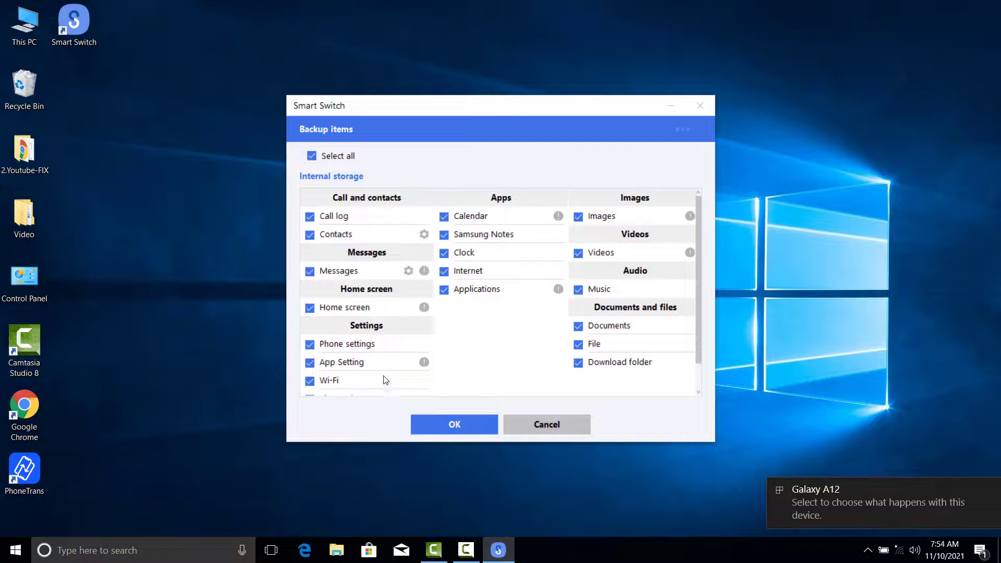
{"action": "left_click", "coordinate": [312, 155]}
{"action": "left_click", "coordinate": [312, 156]}
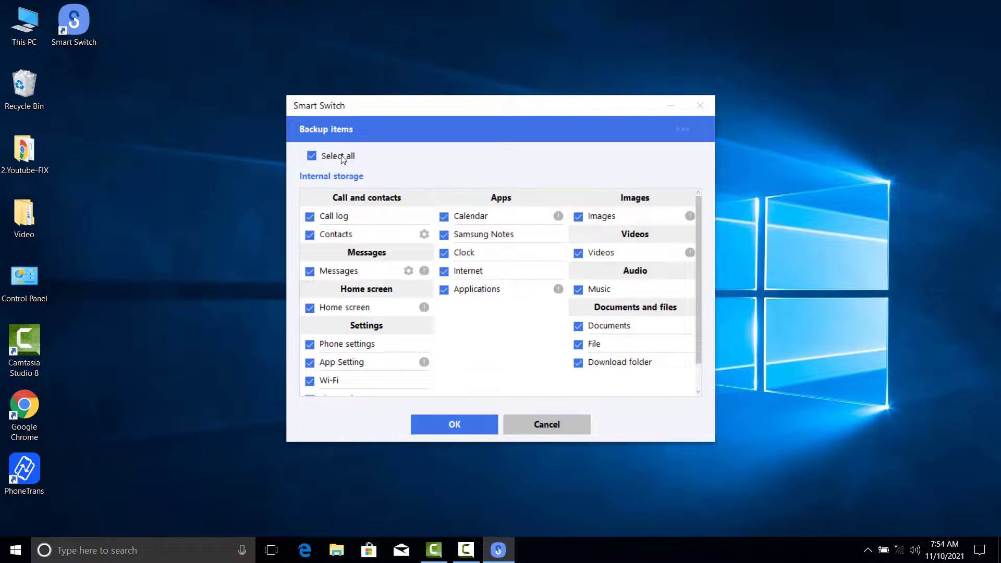